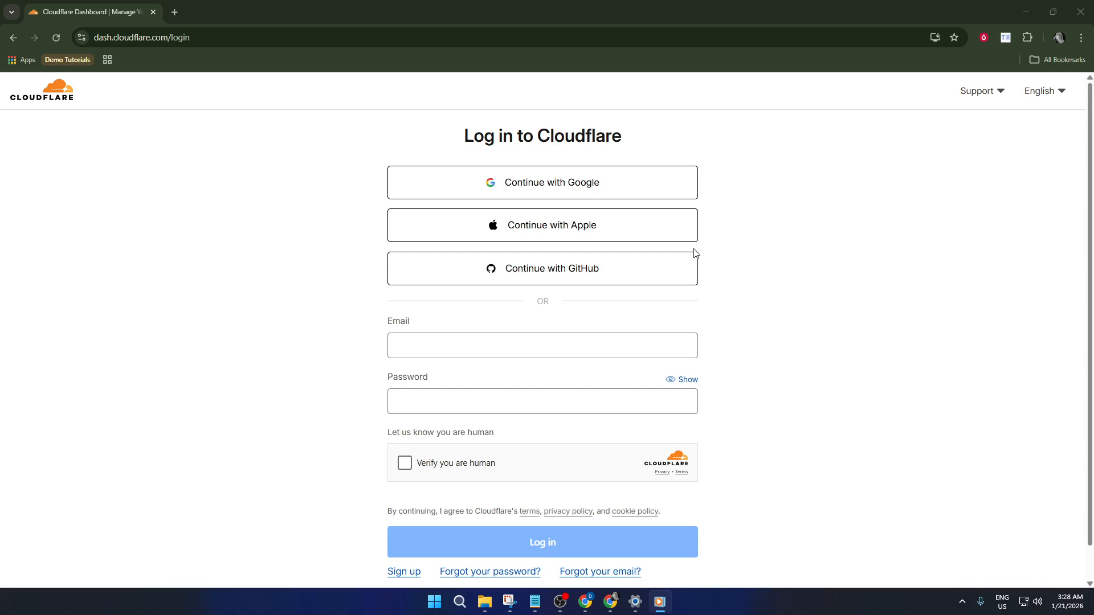
Sign in to Cloudflare with the first Google account to reach the domains list
click(528, 184)
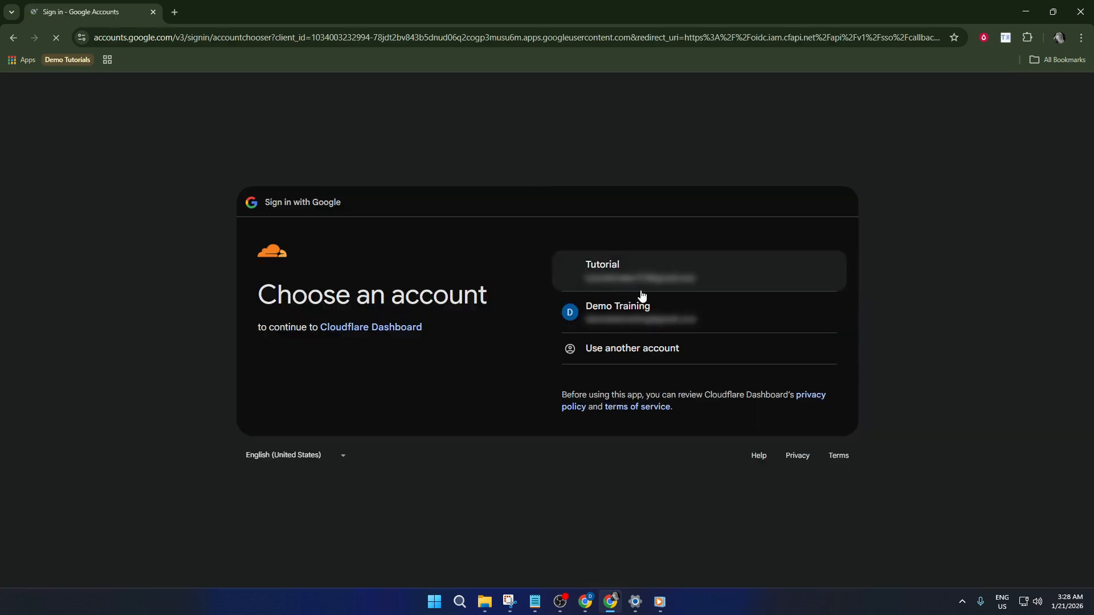
click(667, 285)
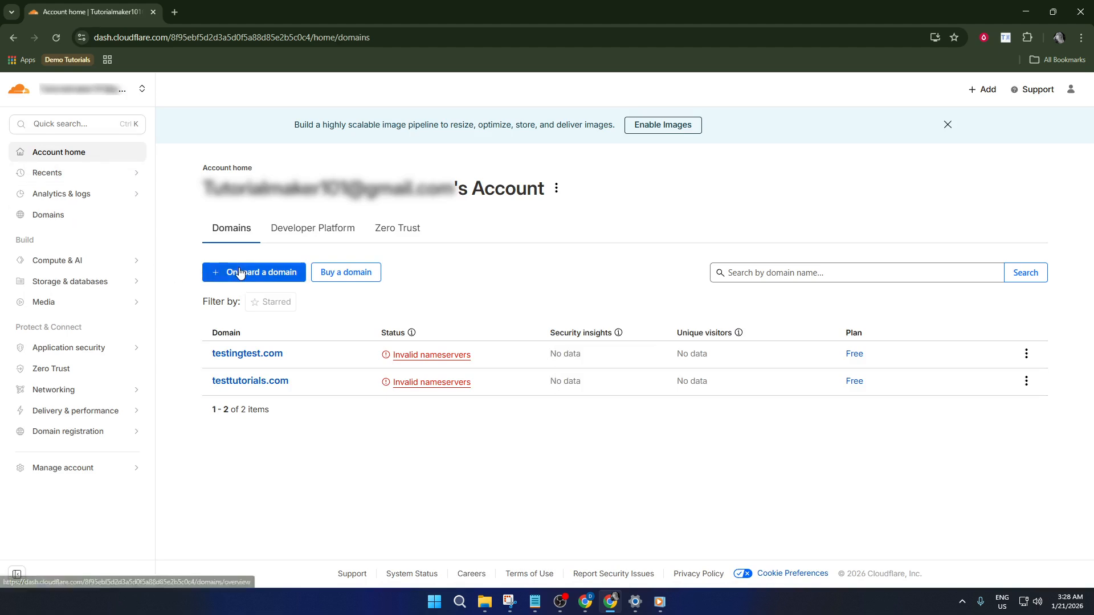
Onboard the domain test.com using the default Quick scan settings
click(239, 271)
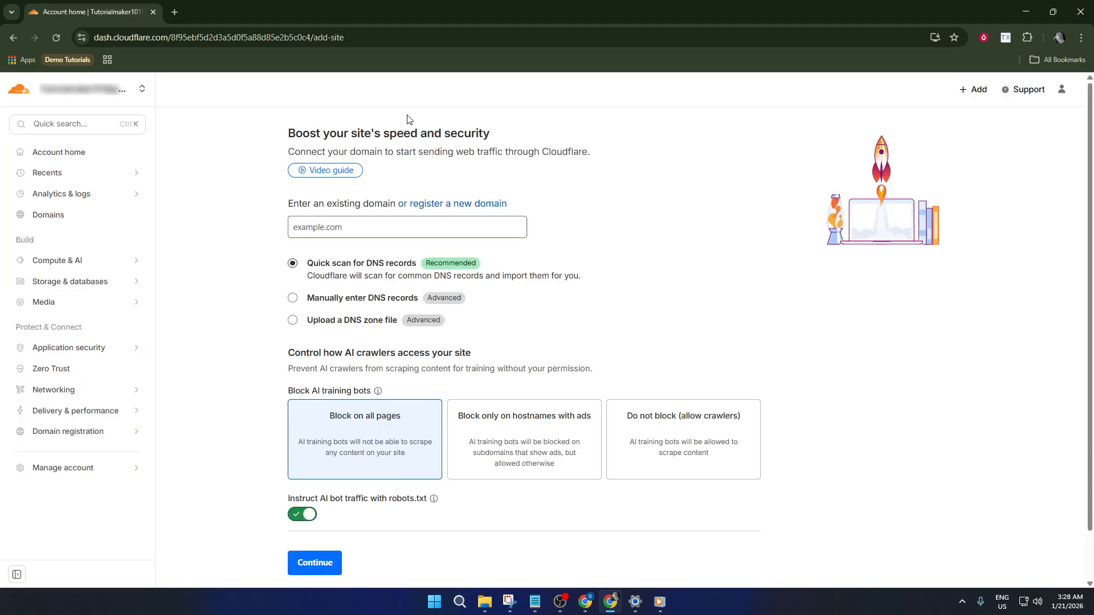
click(331, 229)
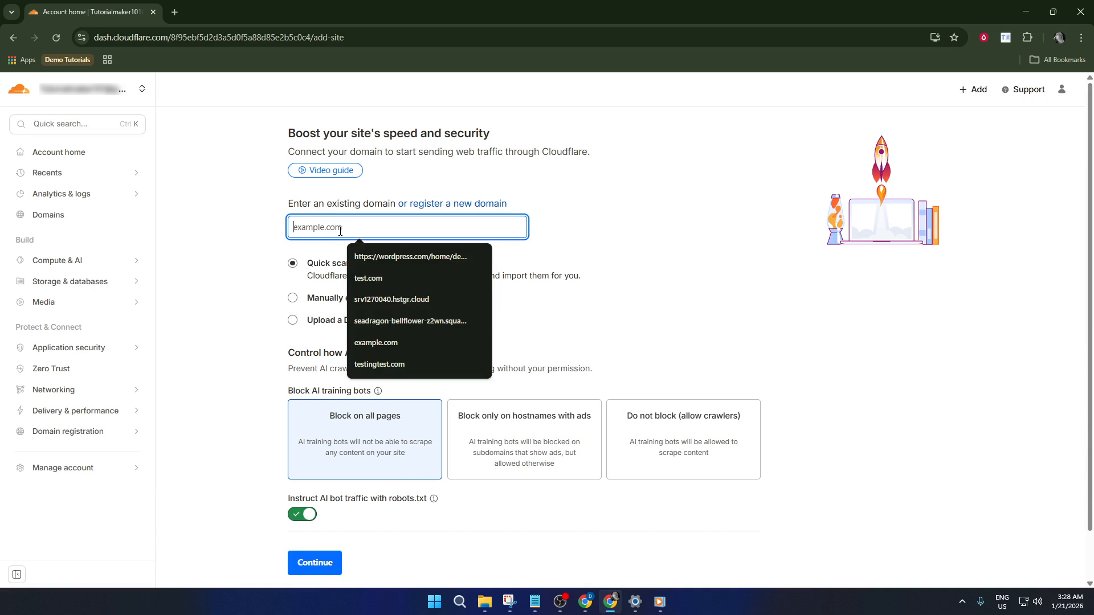
text(test)
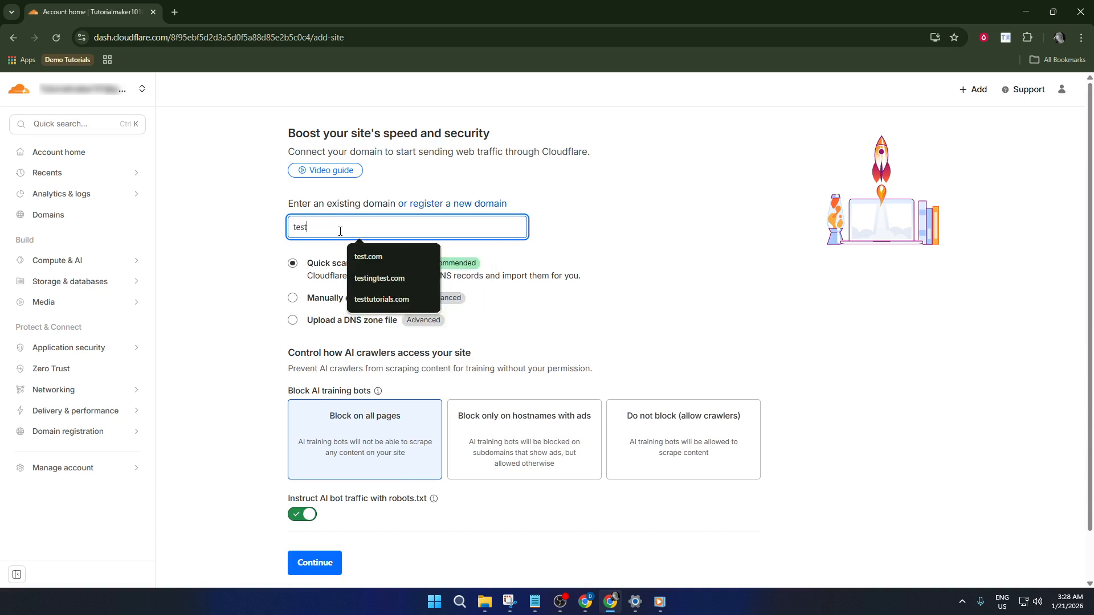
text(.com)
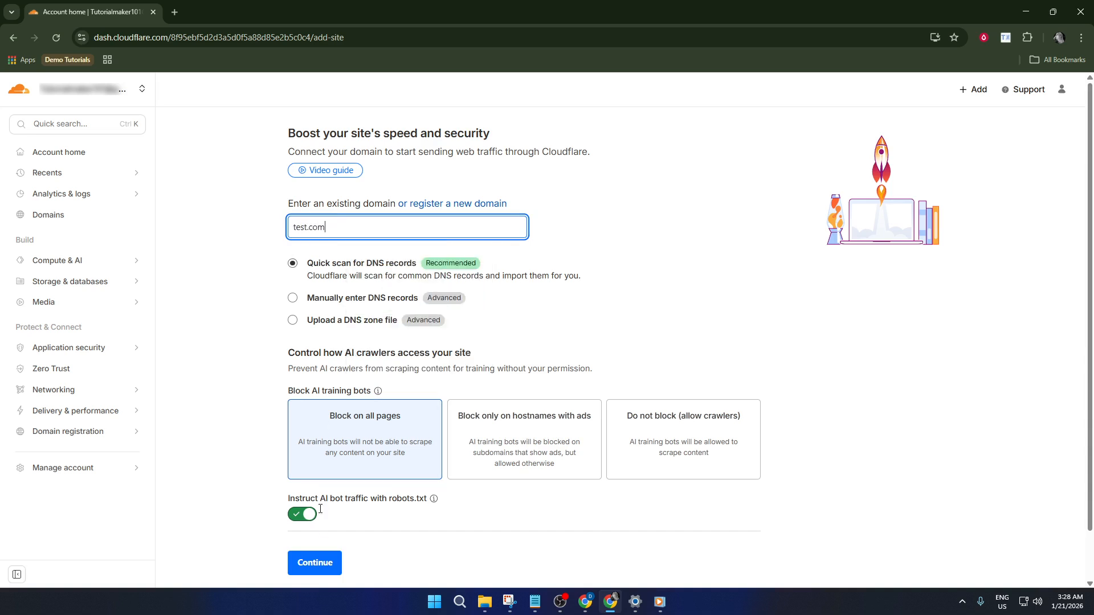
click(332, 565)
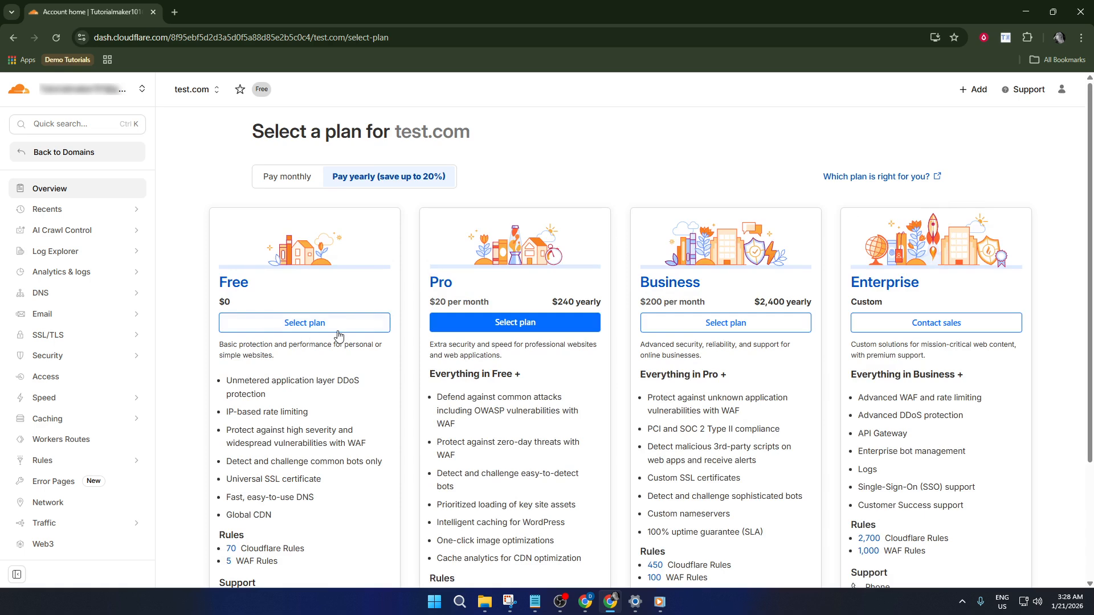
Choose the Free plan for test.com and review its scanned A, CNAME and NS records
click(309, 327)
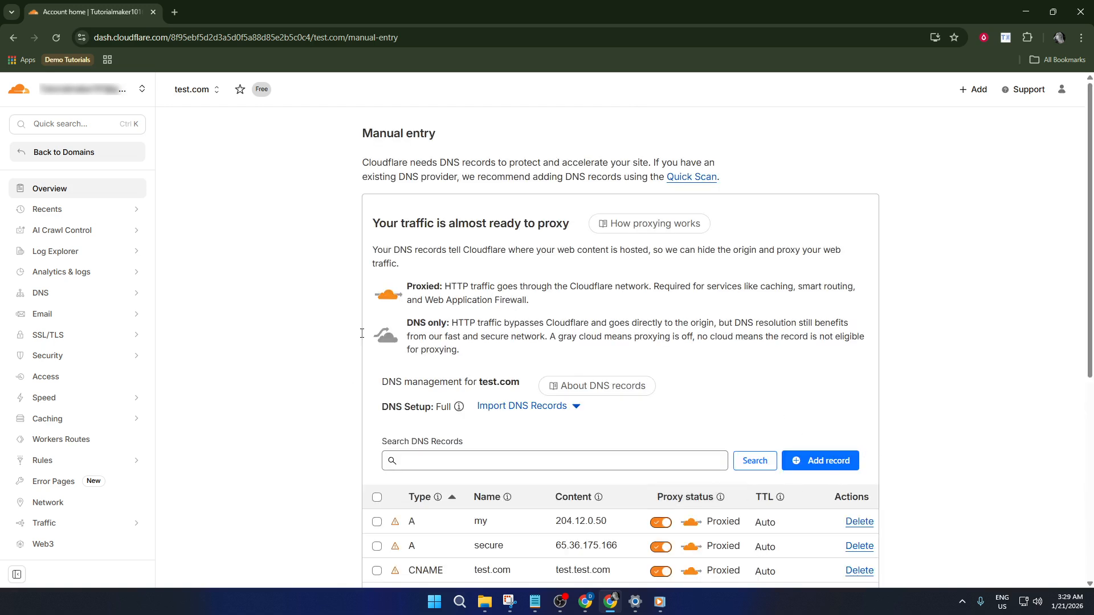
scroll(484, 312, down, 1)
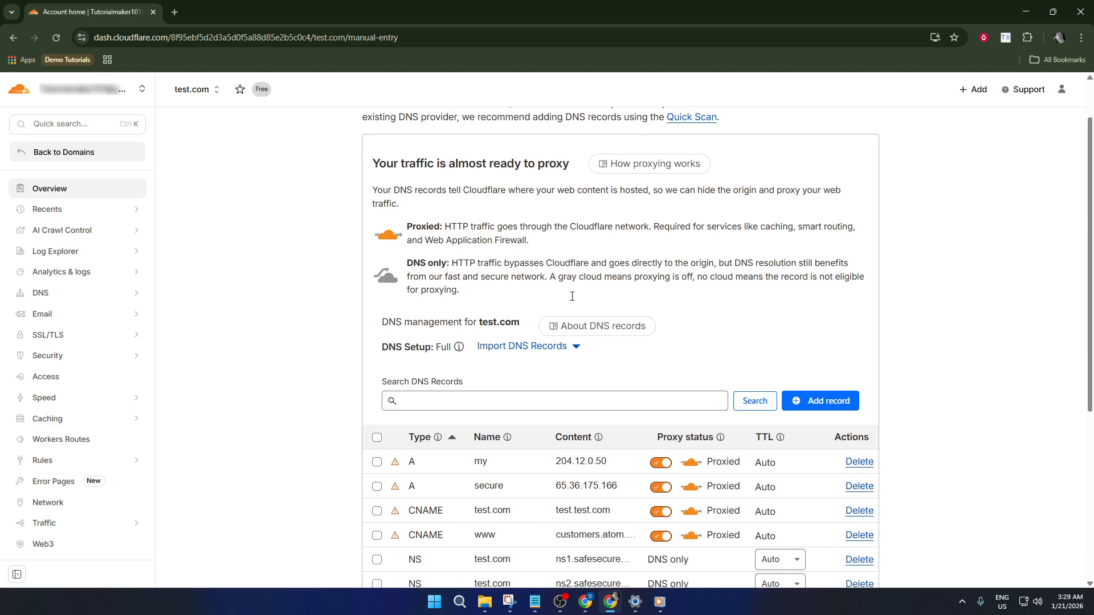
scroll(572, 295, down, 5)
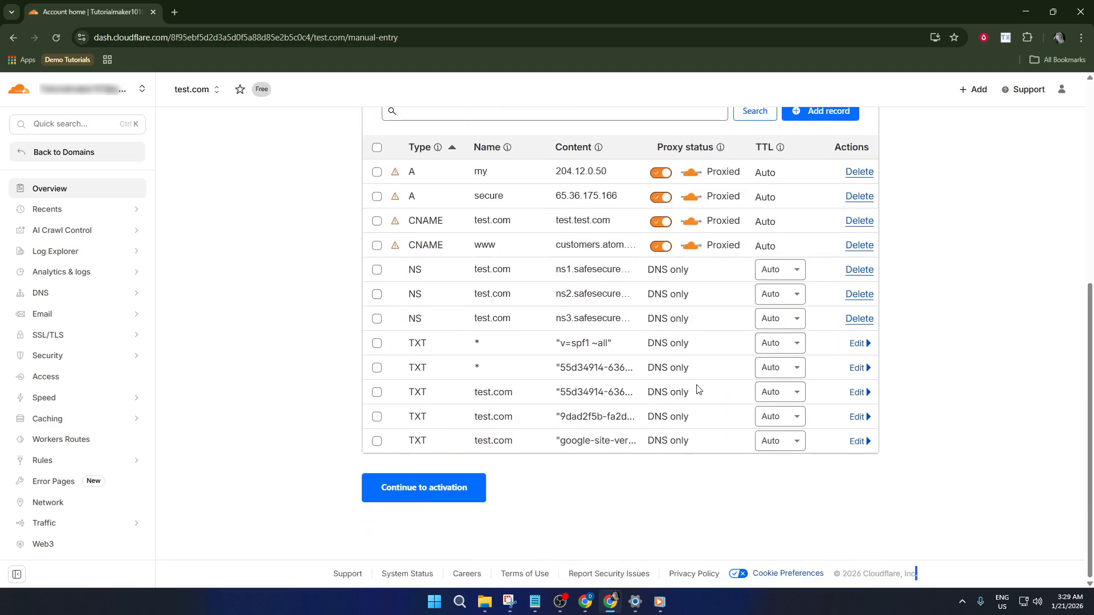
Continue to activation and look over the Update your nameservers page
click(452, 488)
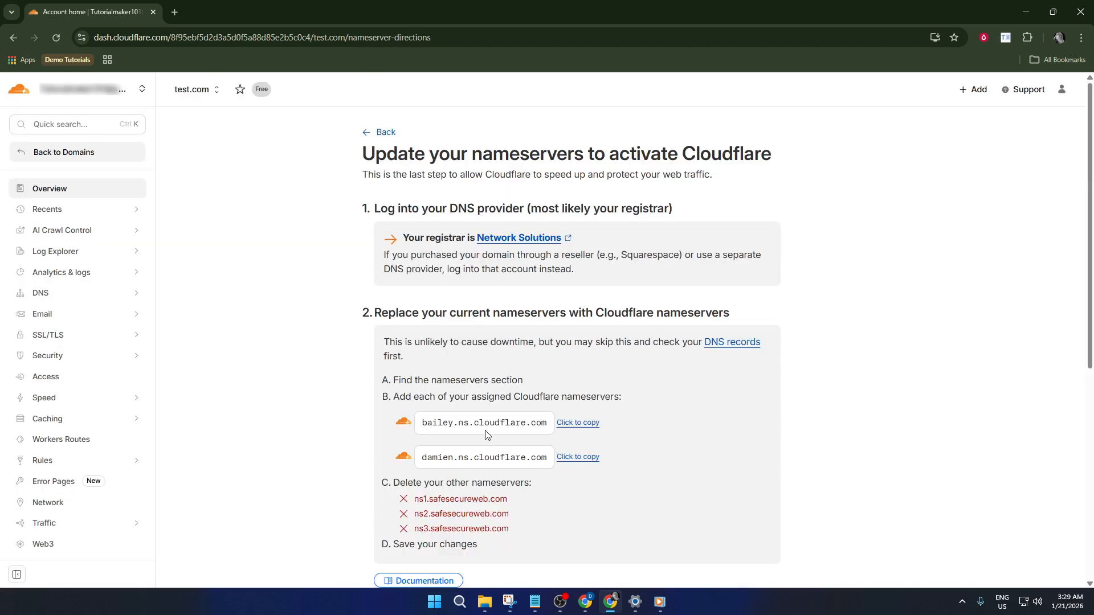
scroll(484, 376, down, 5)
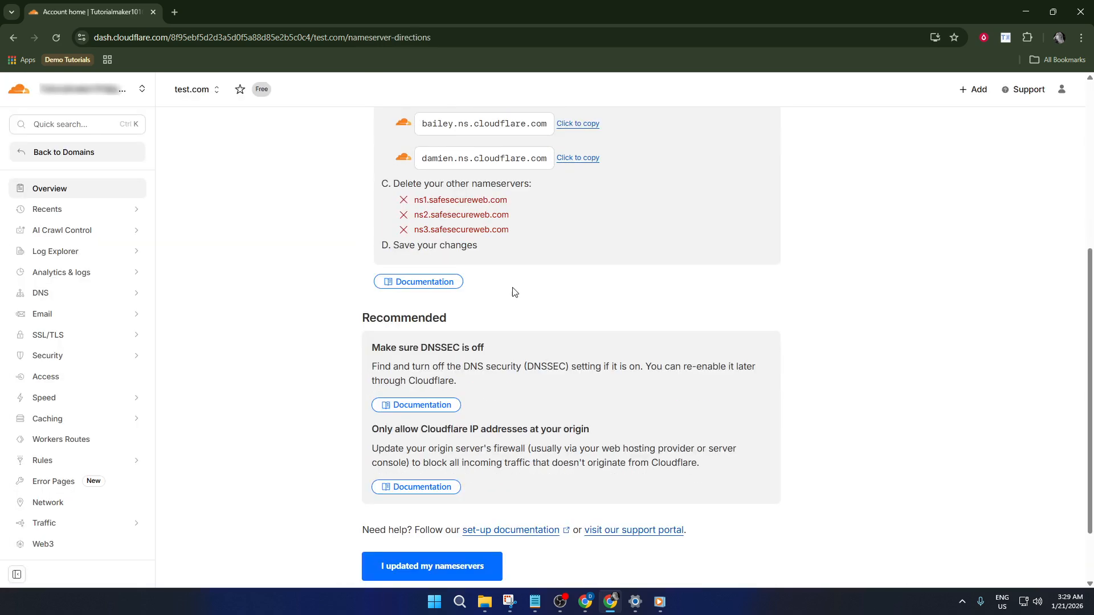
scroll(509, 293, up, 2)
scroll(505, 296, up, 2)
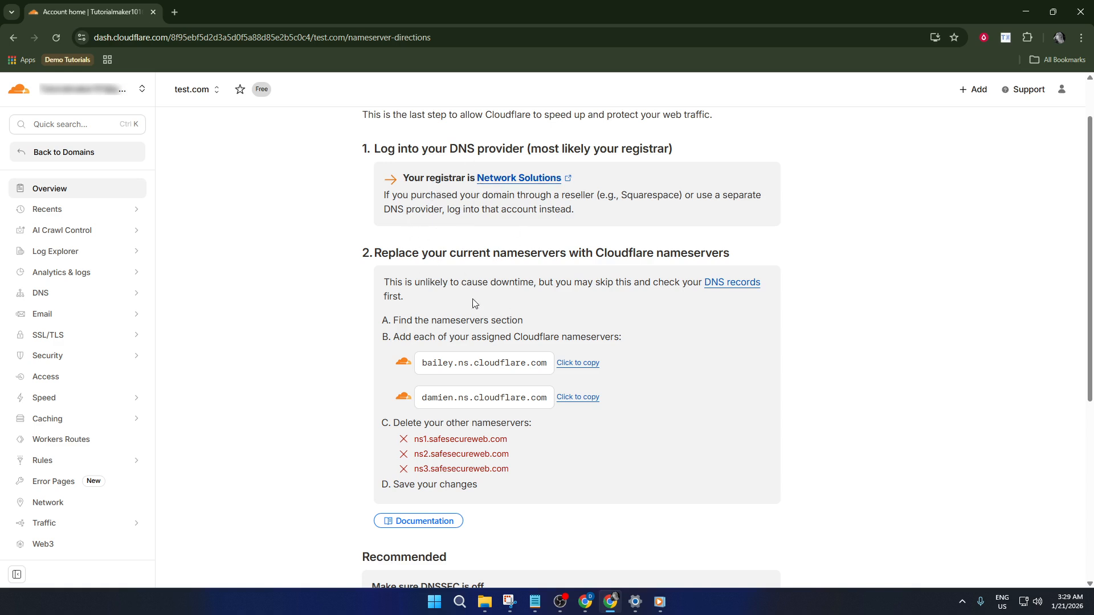
scroll(464, 307, down, 1)
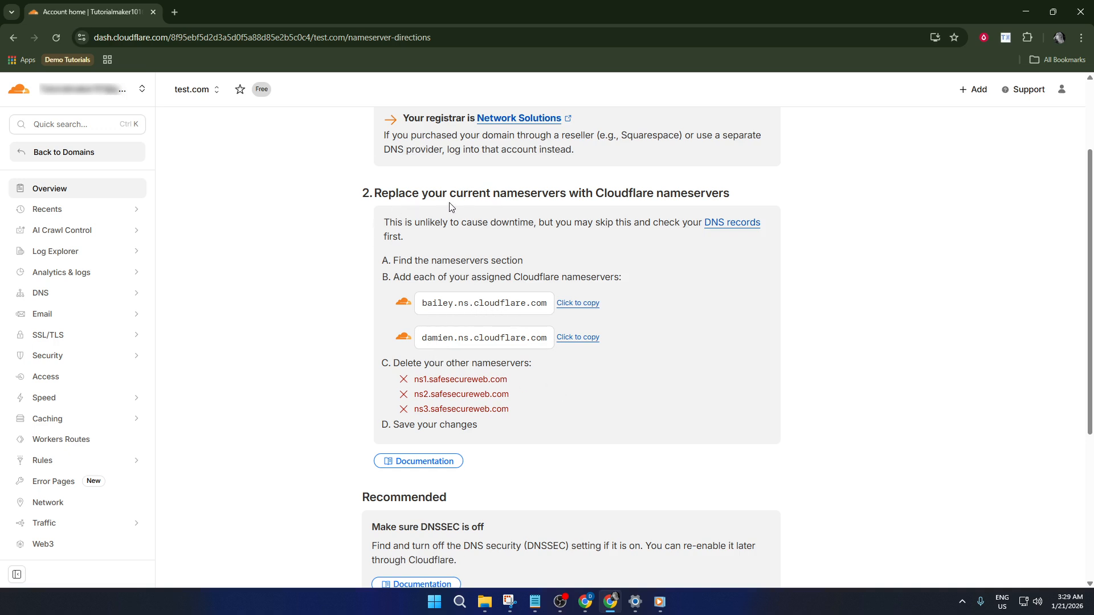
Highlight the replace-nameservers heading, then scroll to the bailey and damien Cloudflare nameservers
drag(373, 197, 564, 196)
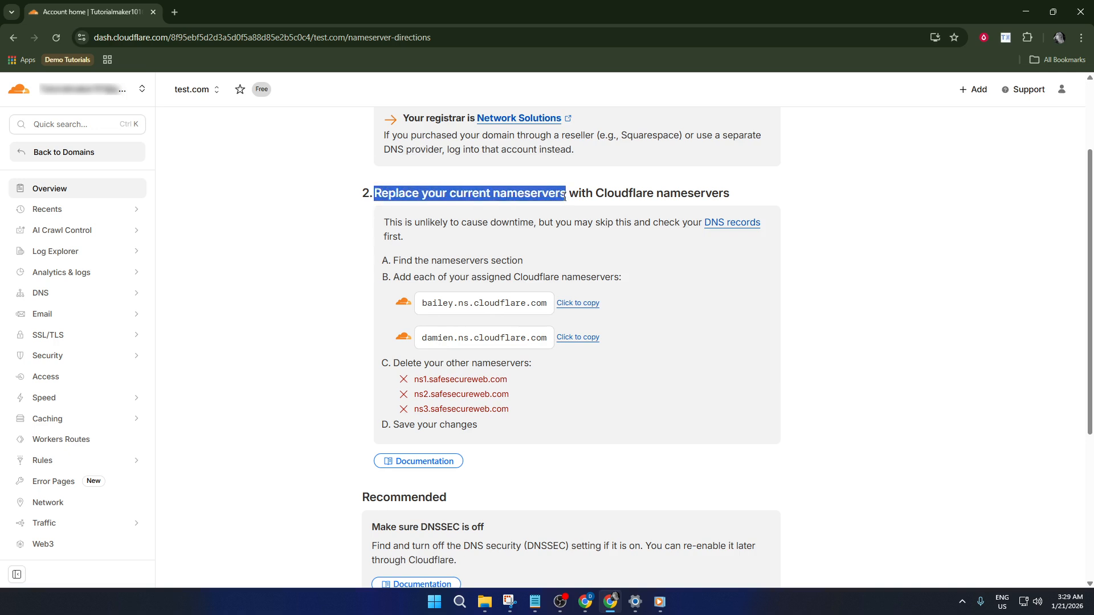
click(613, 206)
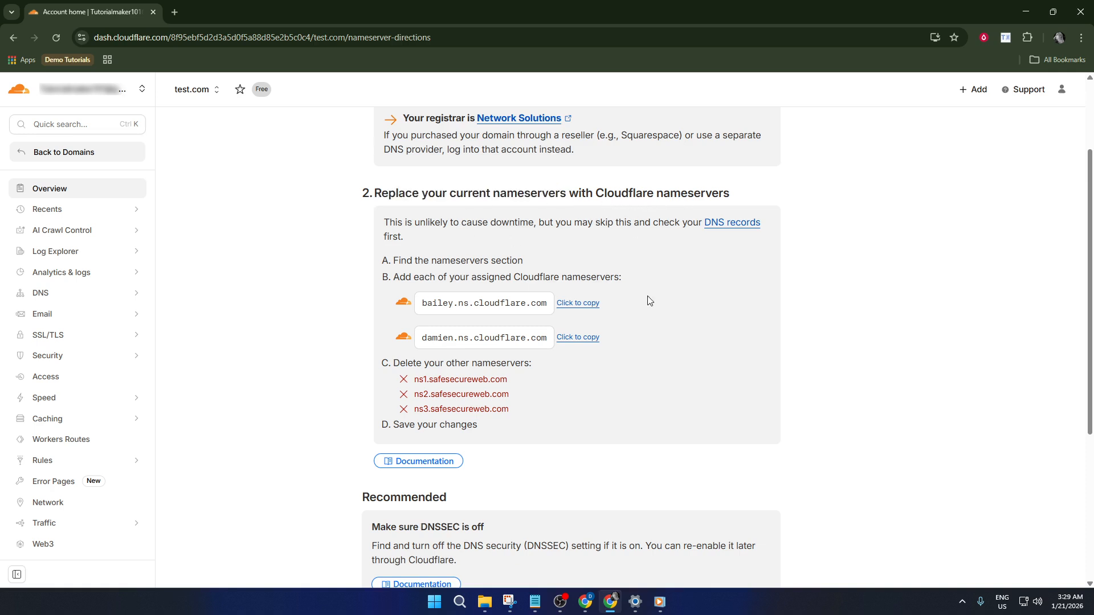
scroll(633, 303, down, 2)
scroll(502, 322, down, 2)
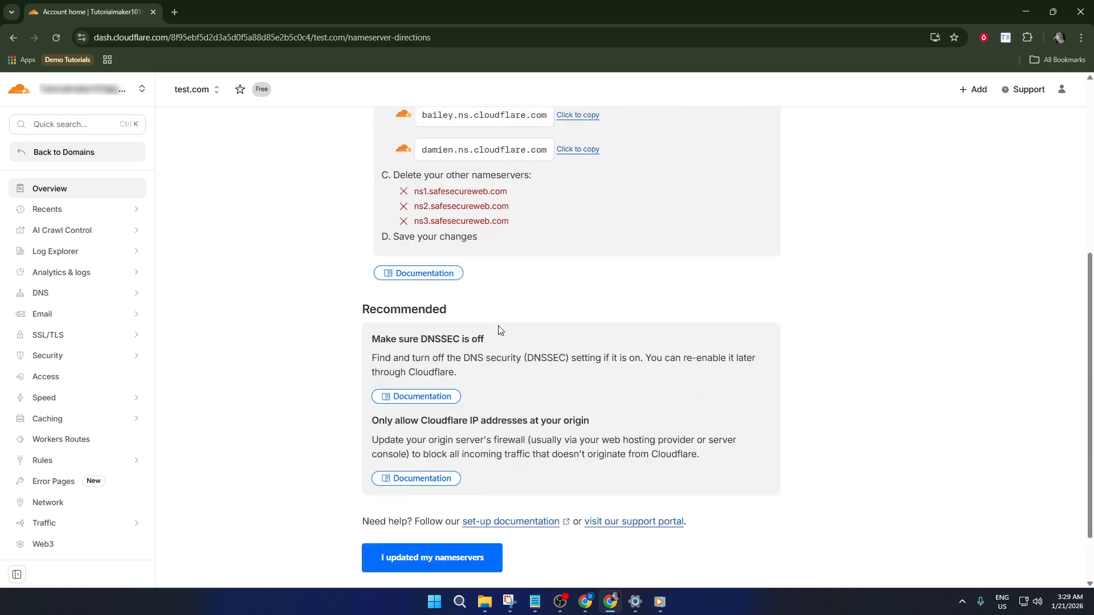
Confirm the nameservers are updated and highlight the 1-2 hour and 24 hour propagation estimates
click(425, 501)
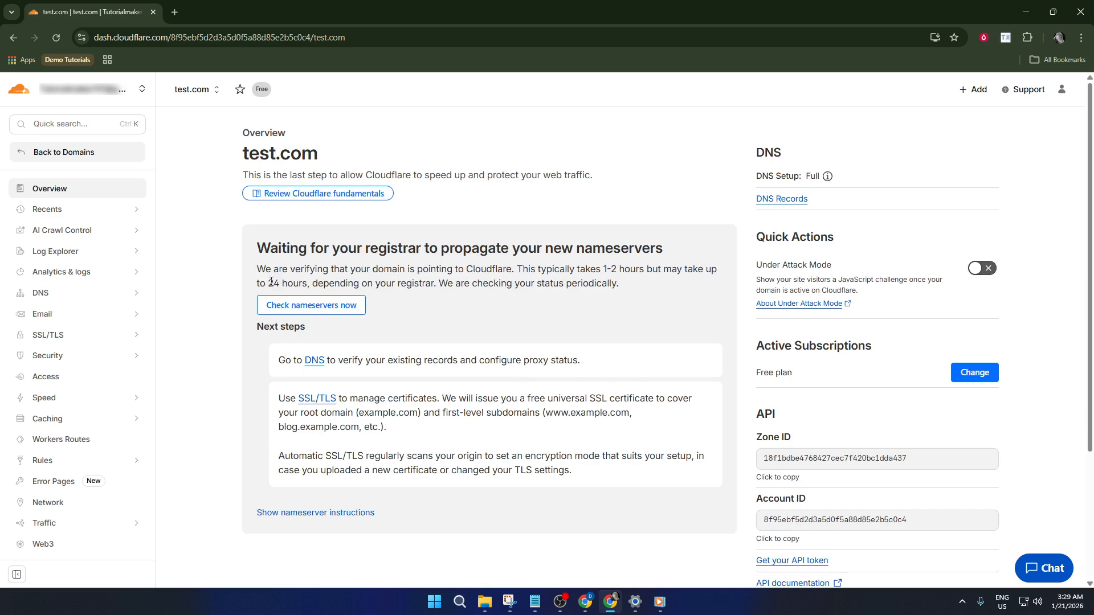
drag(600, 272, 646, 273)
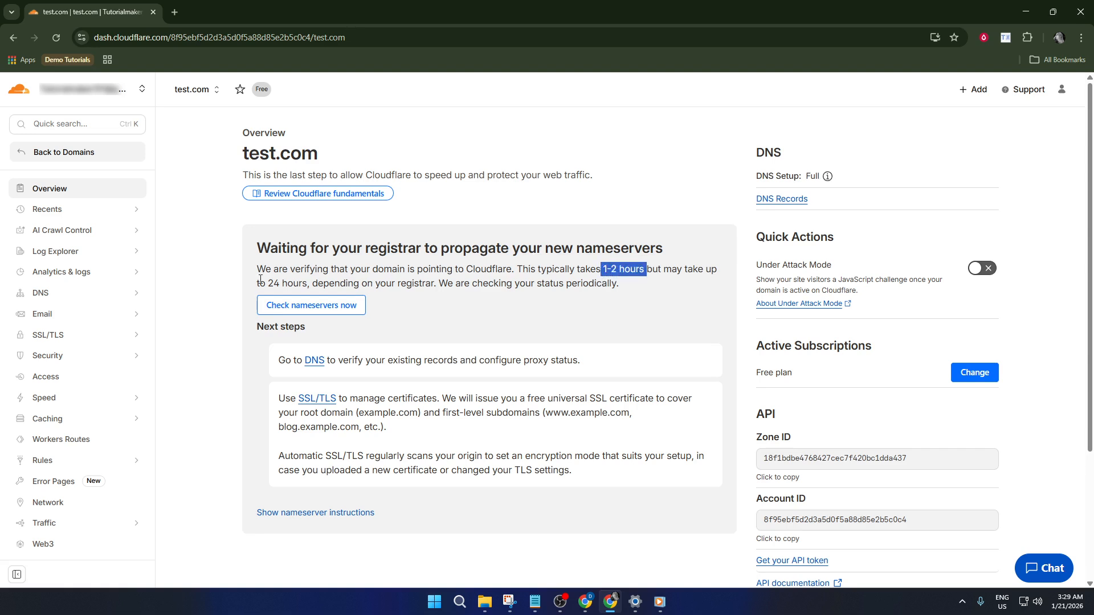
drag(264, 281, 314, 285)
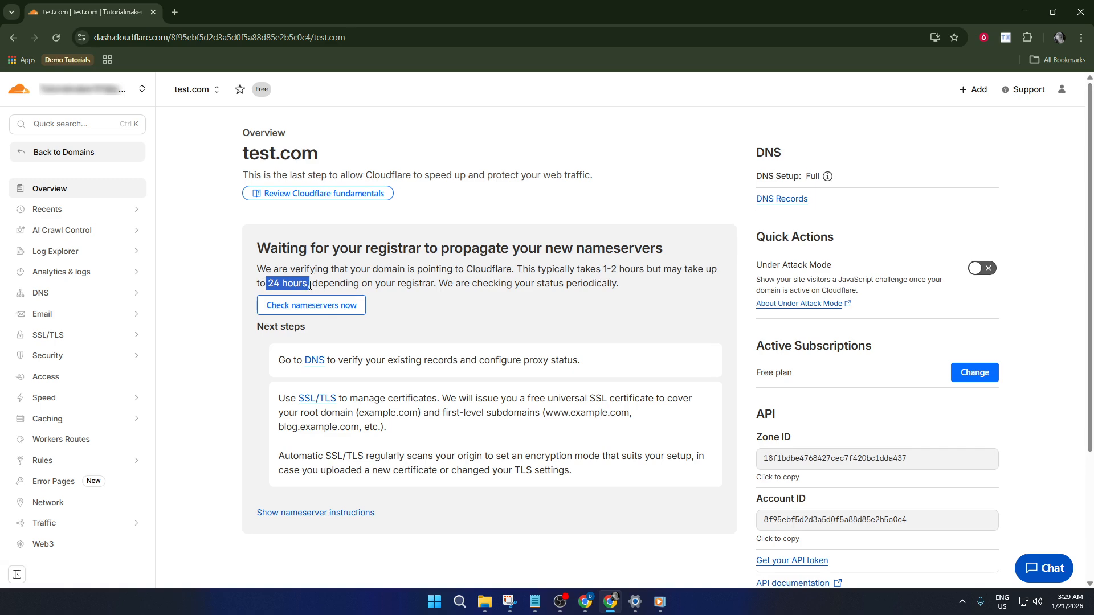
click(559, 336)
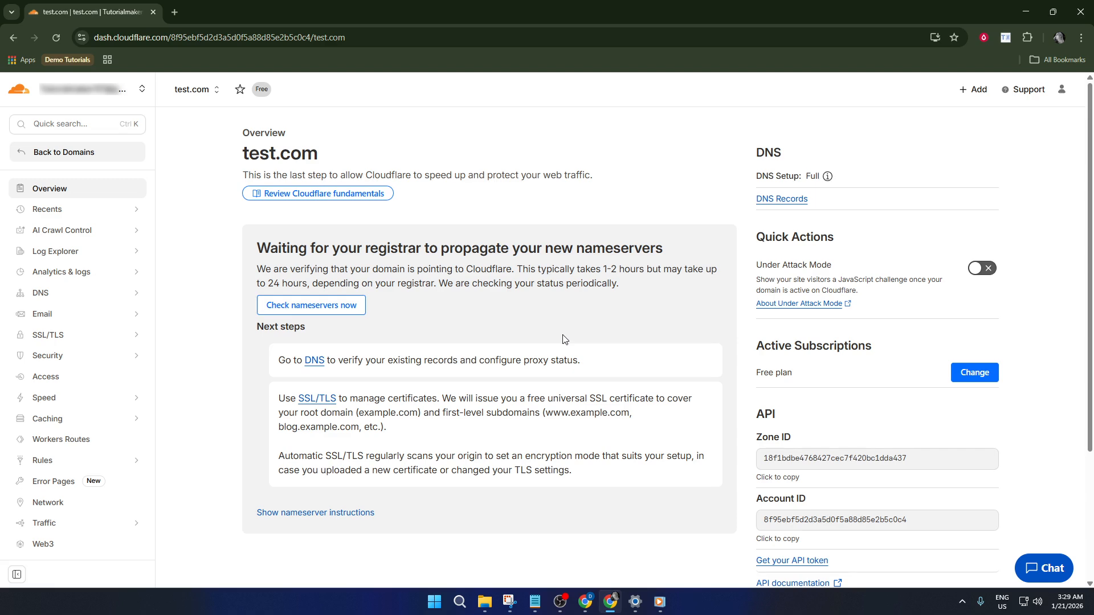
Scroll the test.com Overview and go to its DNS Records page
scroll(519, 324, down, 3)
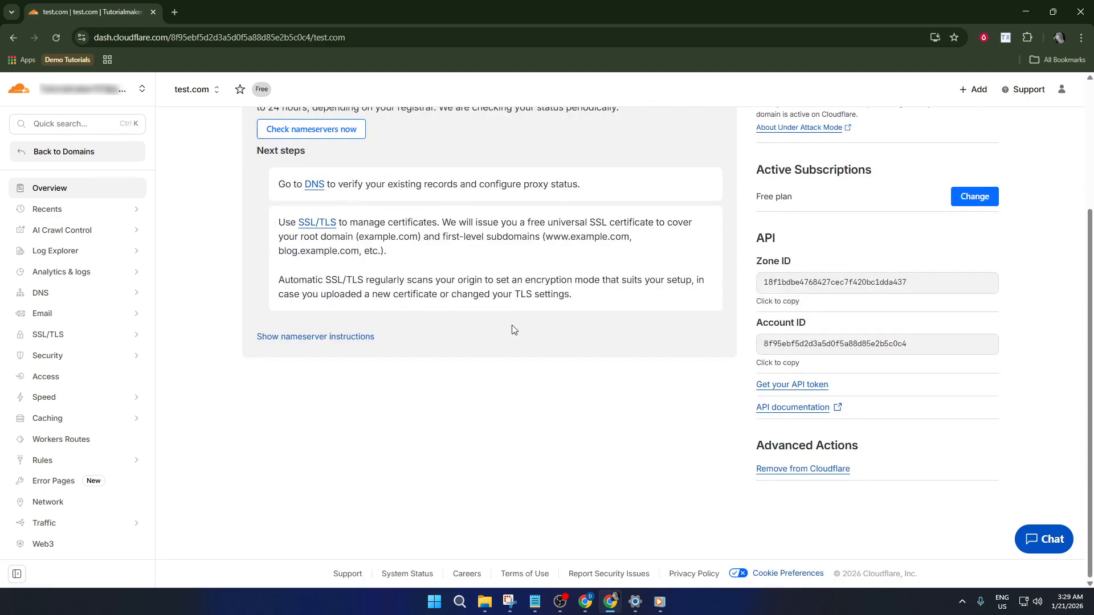
scroll(512, 330, up, 3)
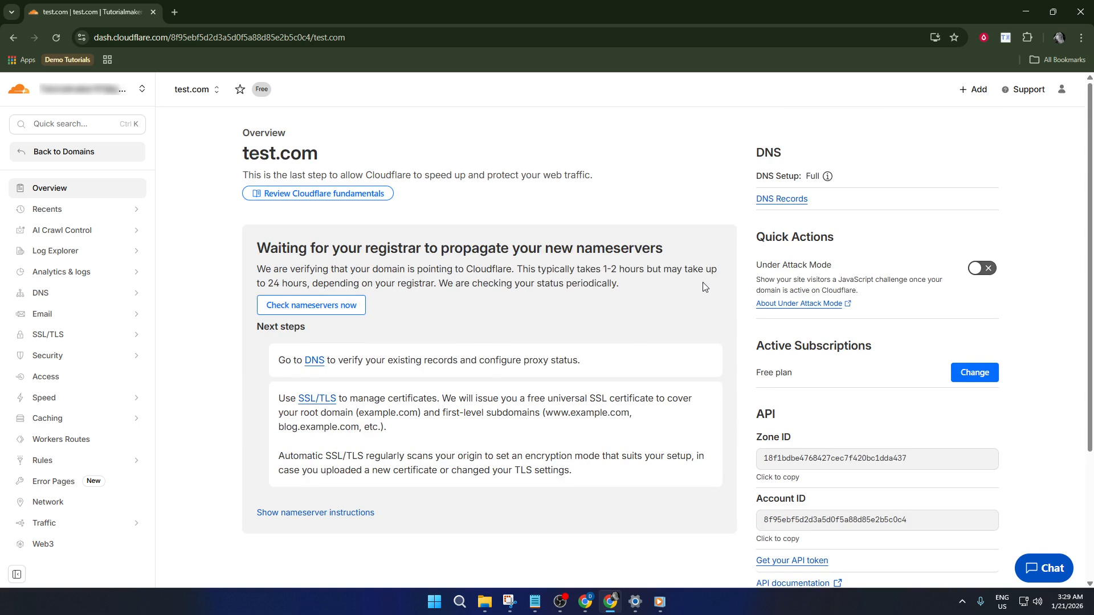
click(782, 199)
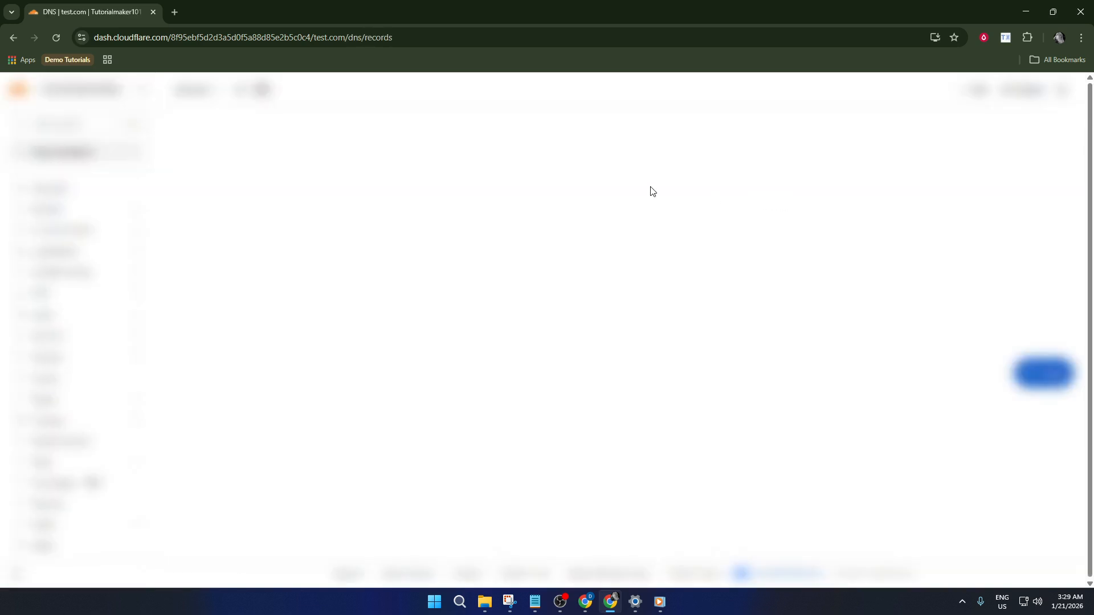
Start a new DNS record for test.com with its type set to MX
scroll(879, 296, down, 5)
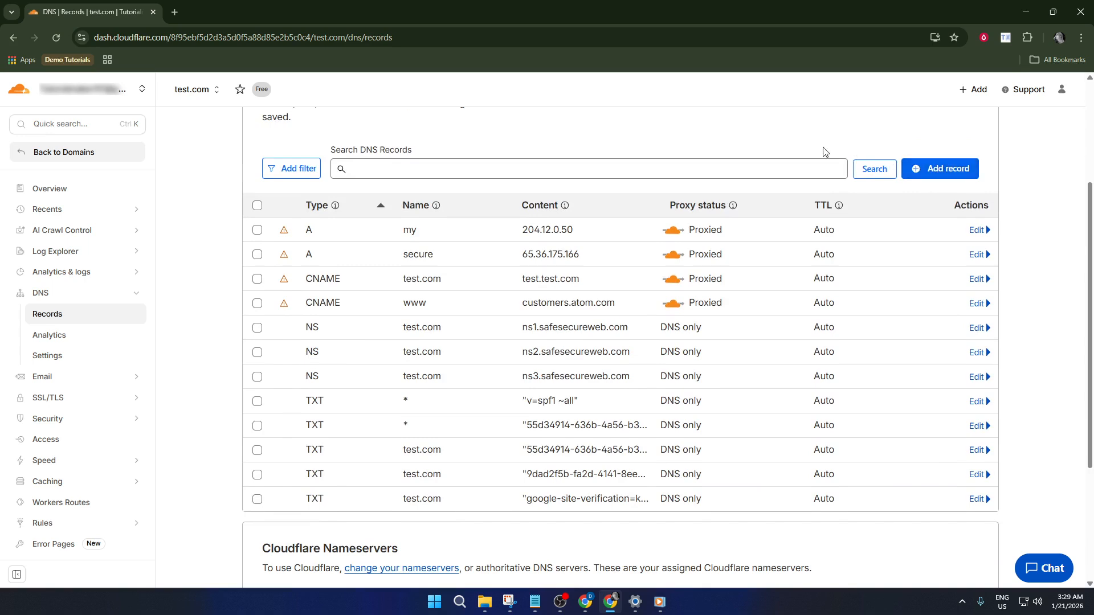
click(941, 168)
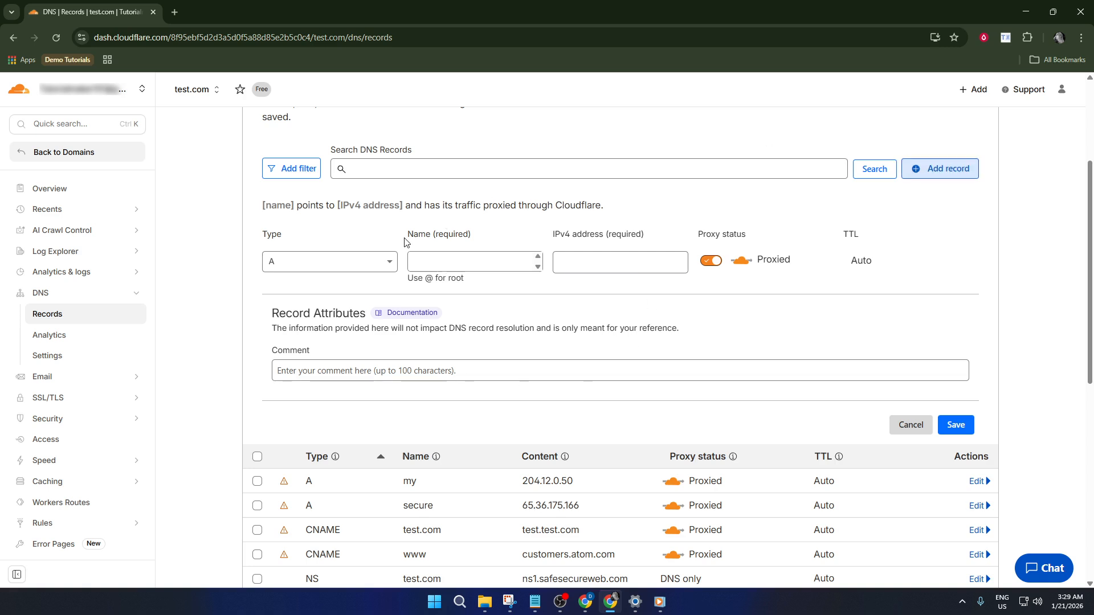
click(385, 262)
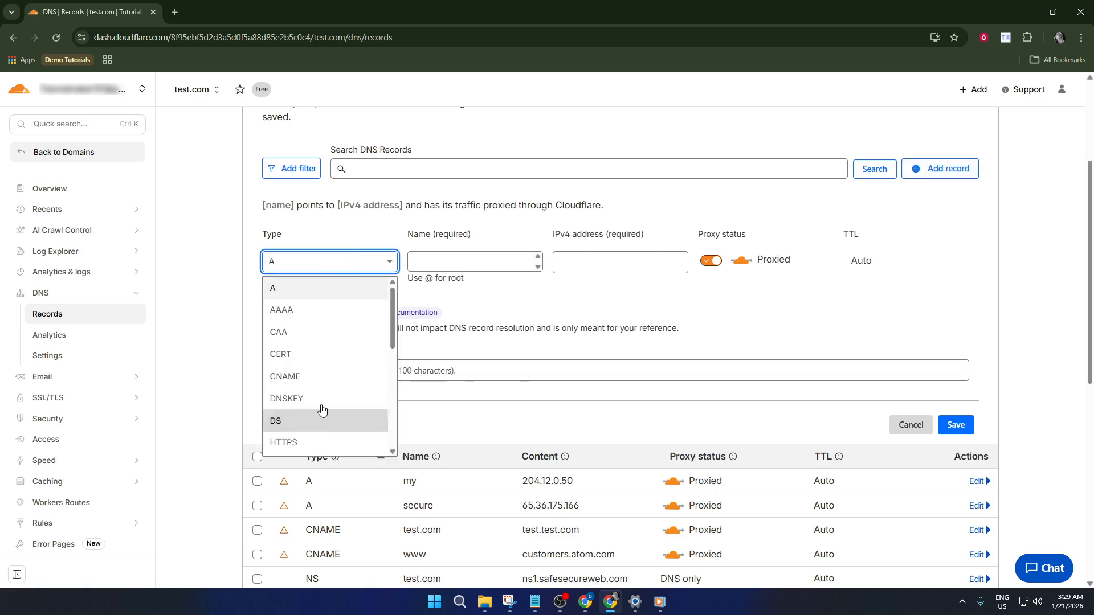
scroll(320, 410, down, 3)
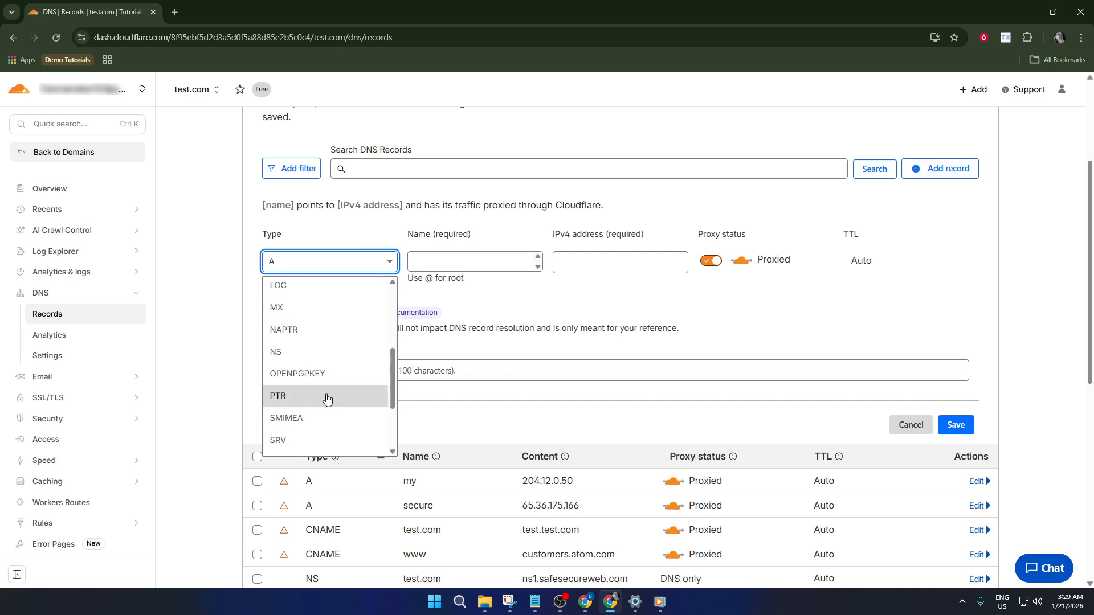
scroll(319, 353, down, 2)
scroll(317, 334, up, 2)
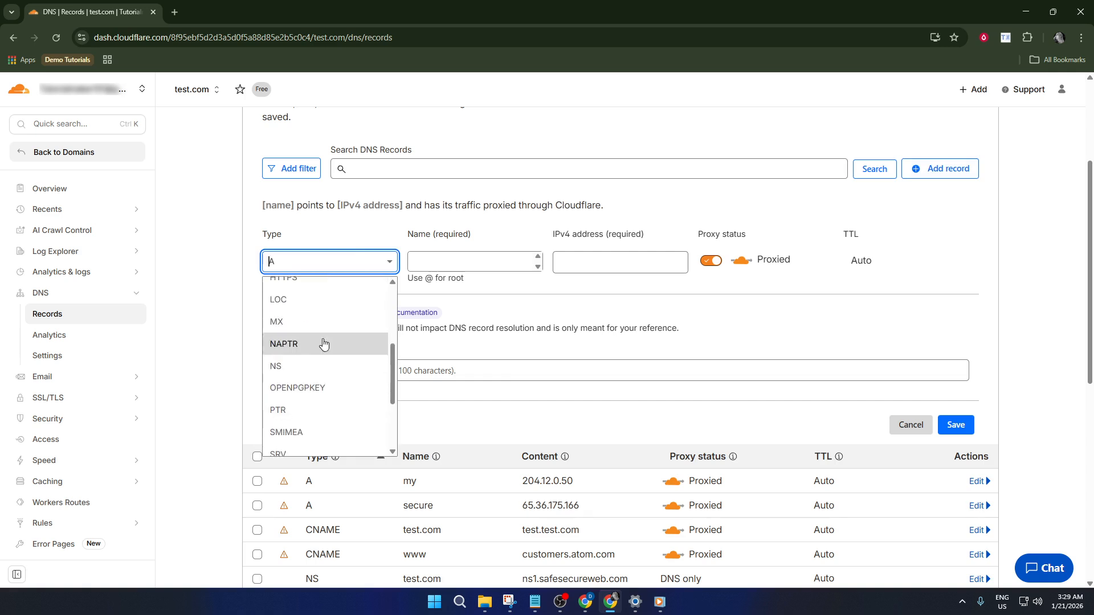
click(324, 328)
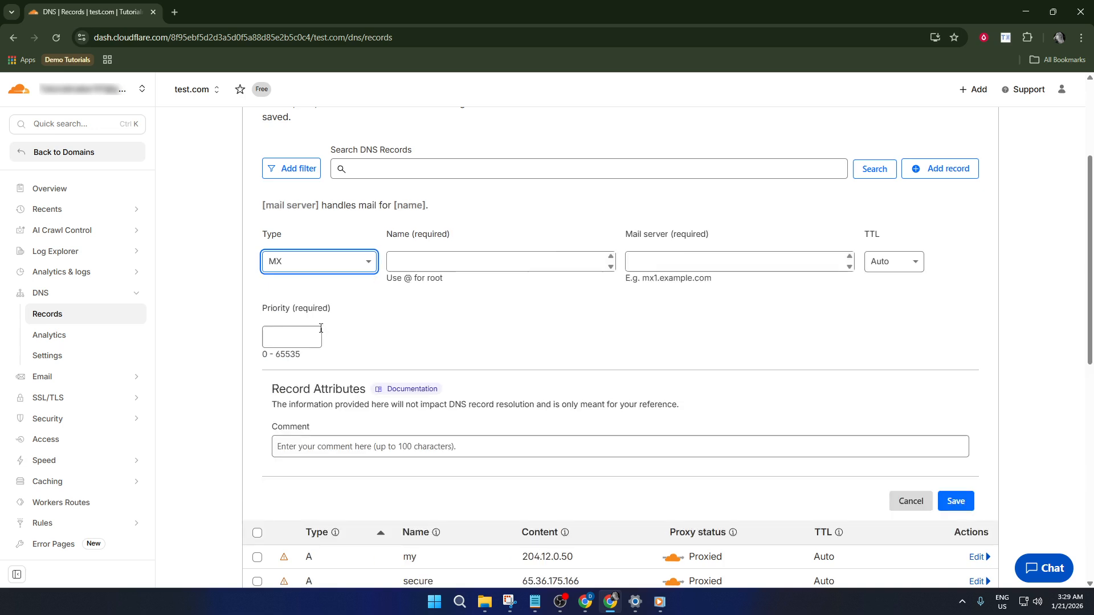
Change the new record's type to TXT and expand Security in the sidebar
click(353, 266)
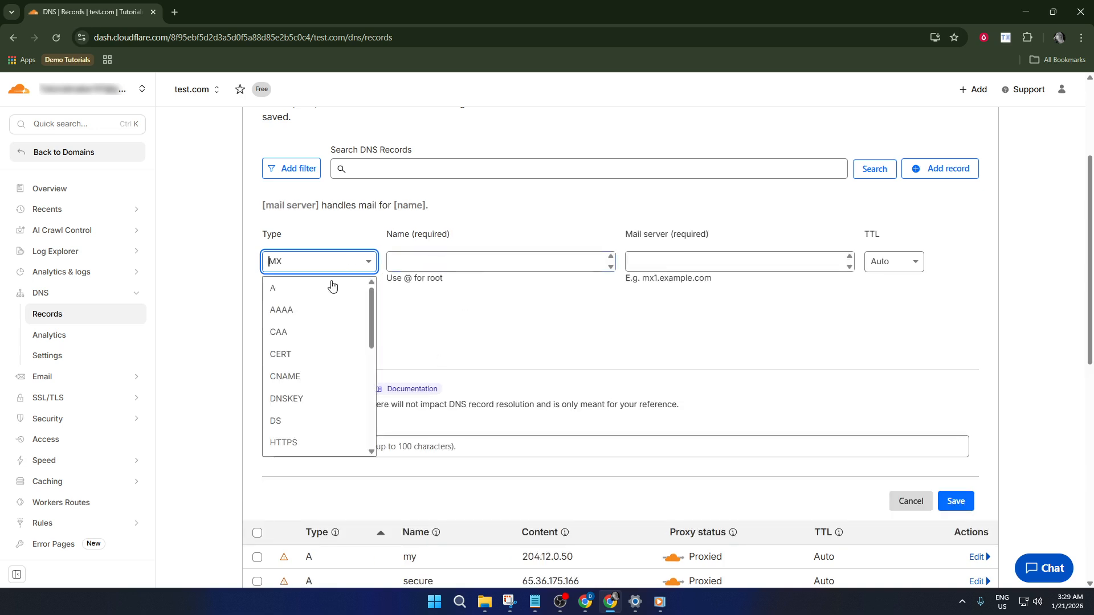
scroll(325, 368, down, 5)
scroll(317, 390, down, 2)
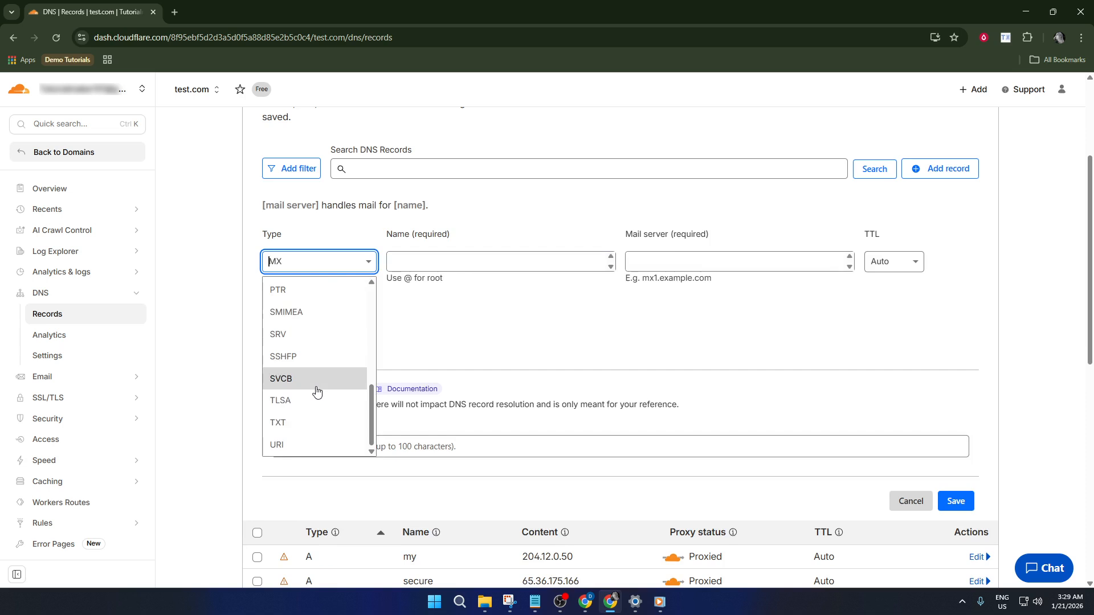
click(312, 420)
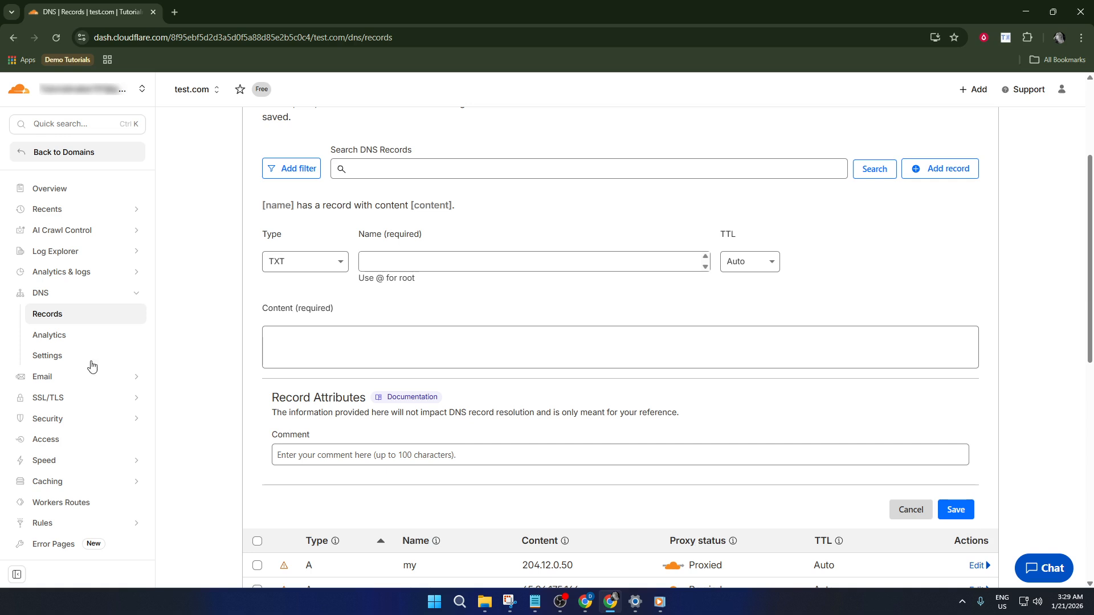
click(61, 418)
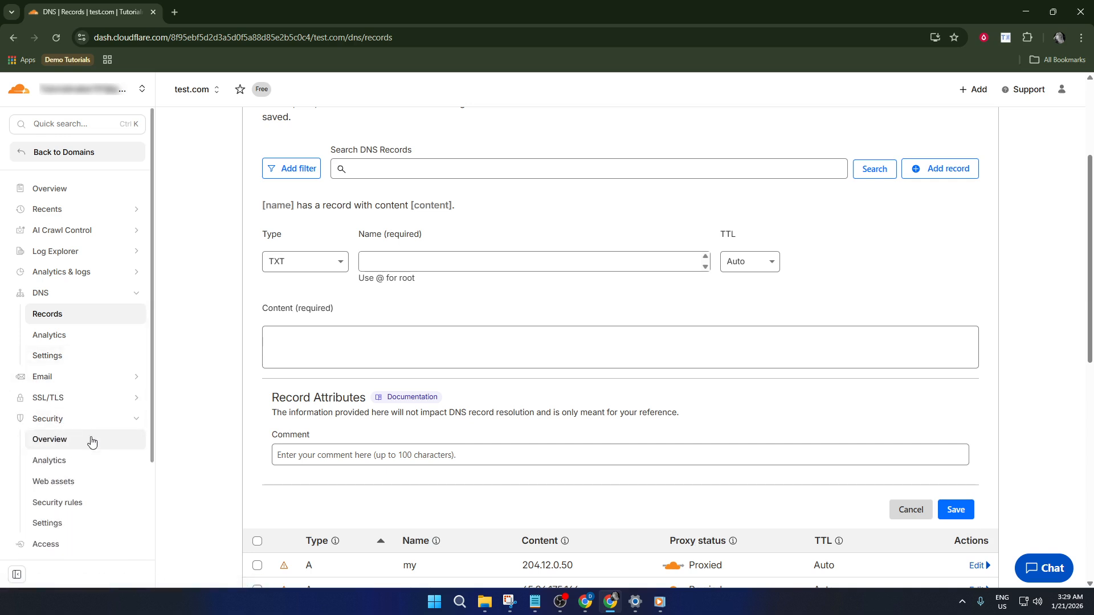
Look over the Security Overview category cards for test.com, then open Security Analytics
click(78, 443)
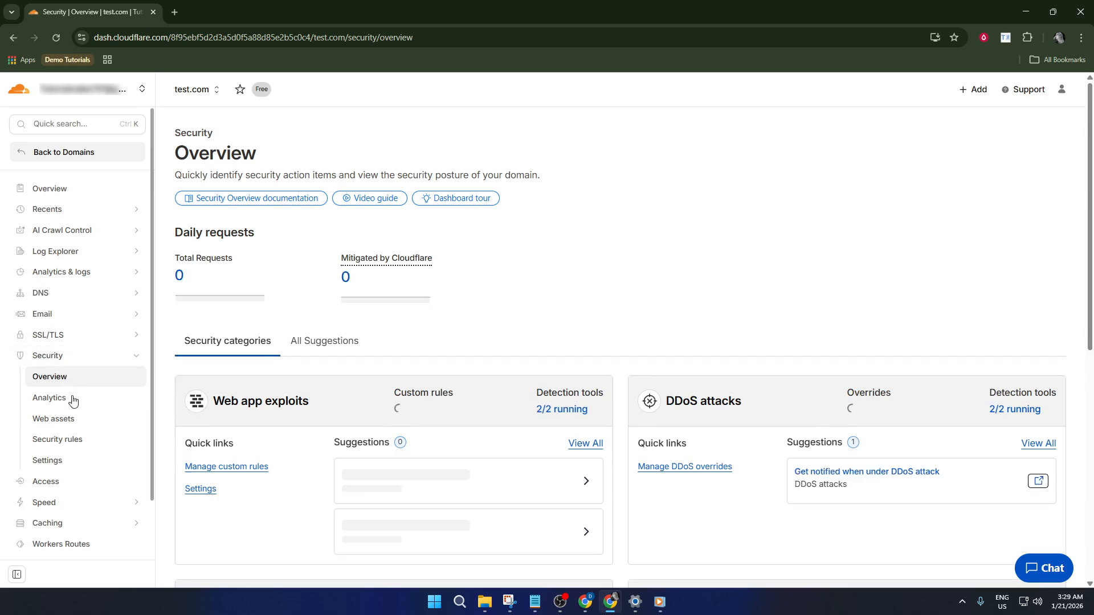
scroll(111, 411, down, 2)
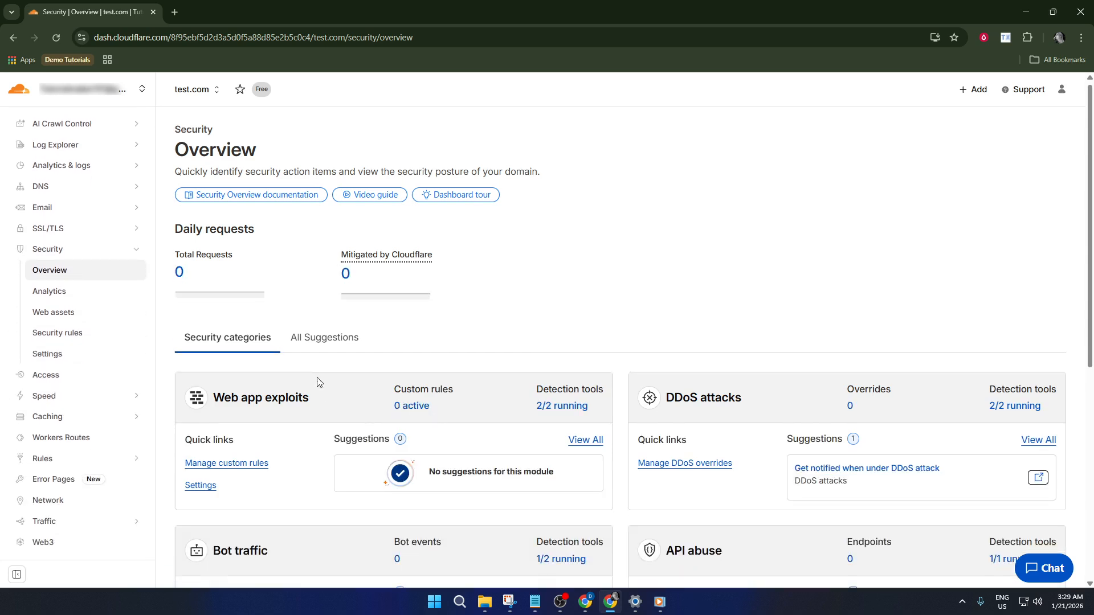
scroll(322, 385, down, 2)
scroll(349, 423, down, 1)
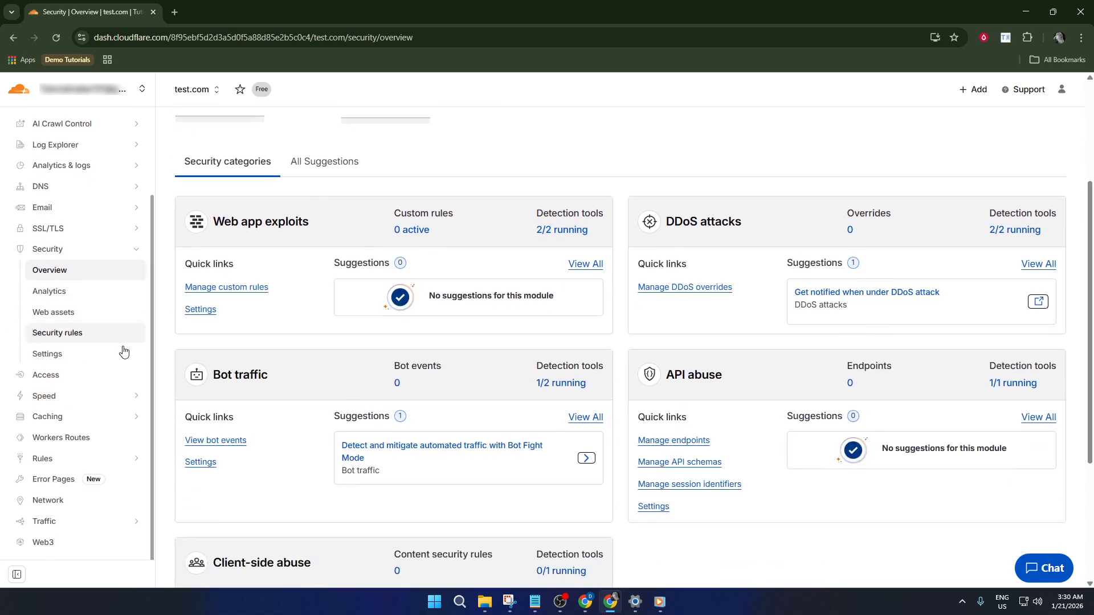
click(69, 292)
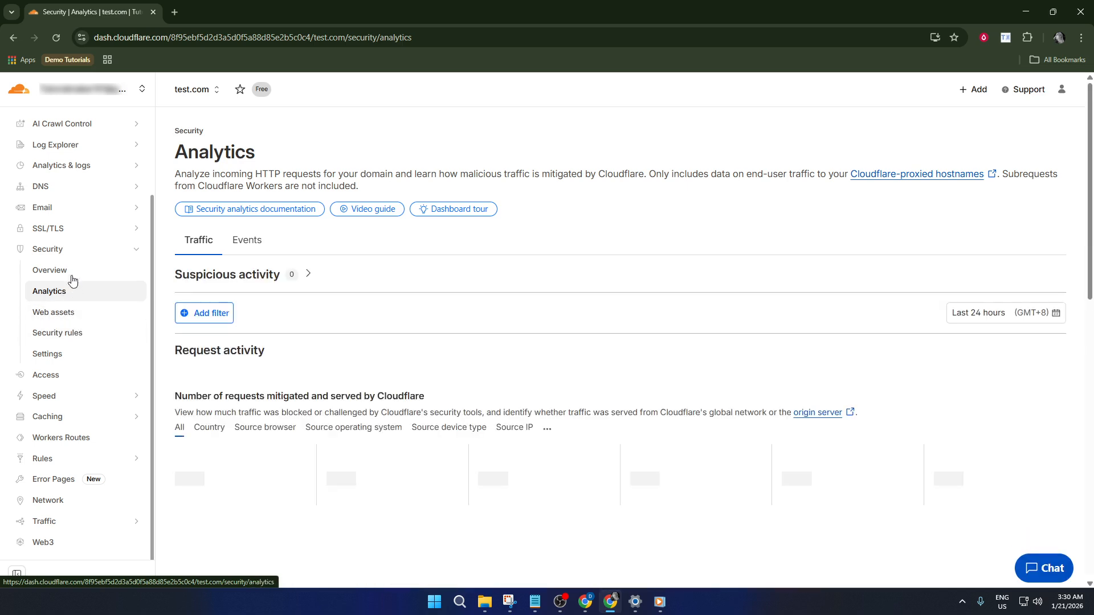